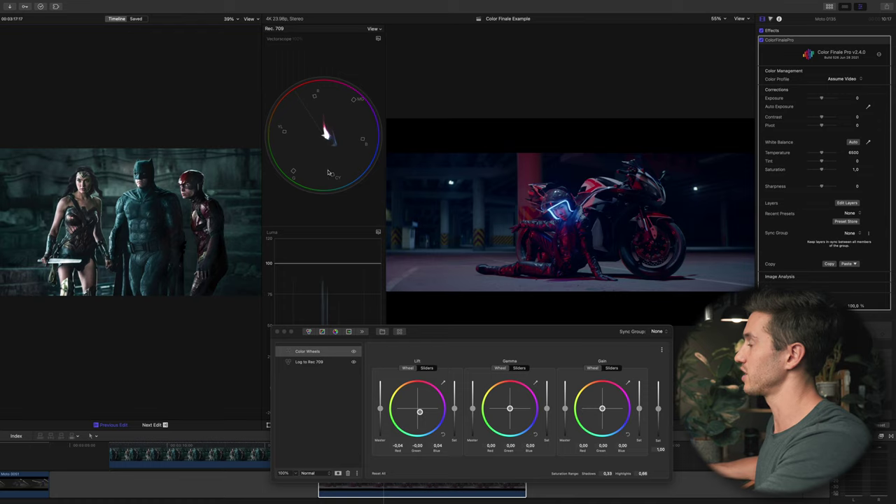
Push the Gamma wheel to about -0.08 red, 0.13 green and -0.05 blue, and lower the Gamma and Lift saturation.
{"action": "left_click_drag", "start_coordinate": [263, 188], "coordinate": [273, 187]}
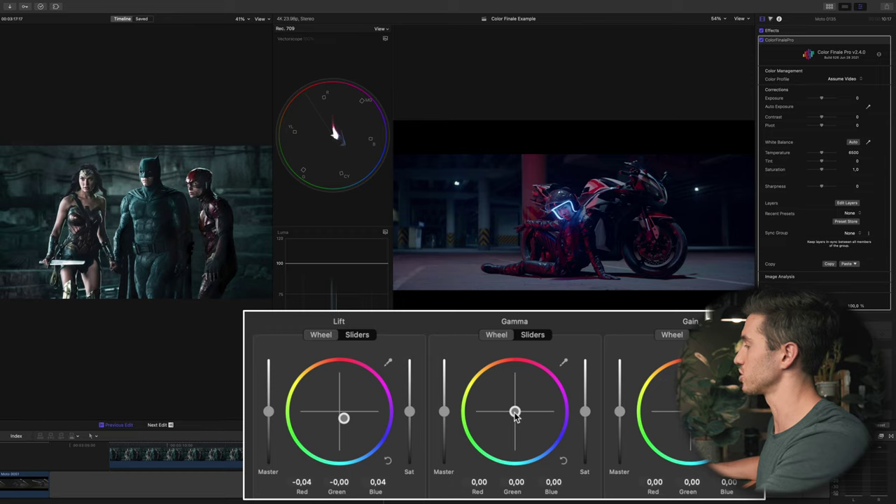
{"action": "left_click_drag", "start_coordinate": [515, 413], "coordinate": [456, 452]}
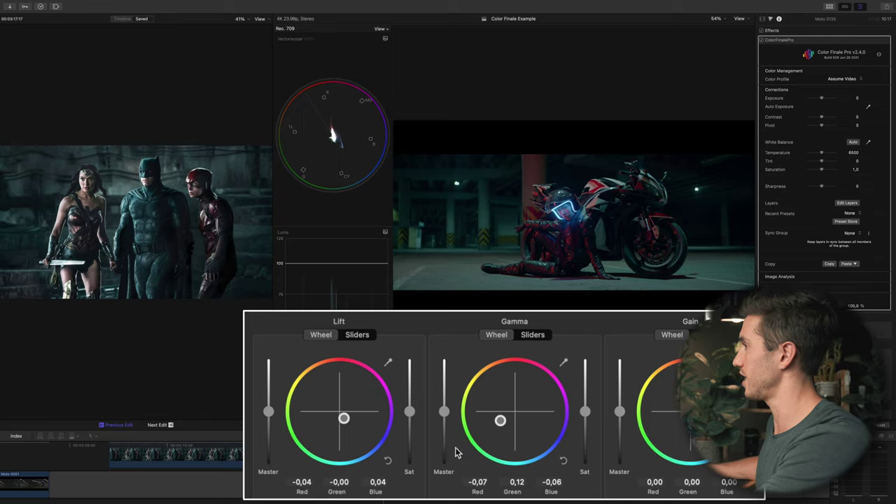
{"action": "left_click_drag", "start_coordinate": [500, 420], "coordinate": [500, 423]}
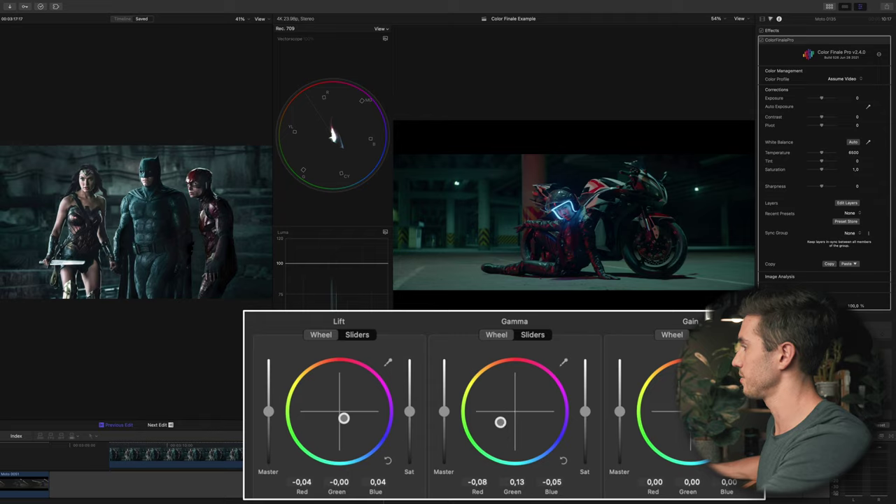
{"action": "left_click_drag", "start_coordinate": [586, 412], "coordinate": [586, 436]}
{"action": "left_click_drag", "start_coordinate": [410, 415], "coordinate": [412, 429]}
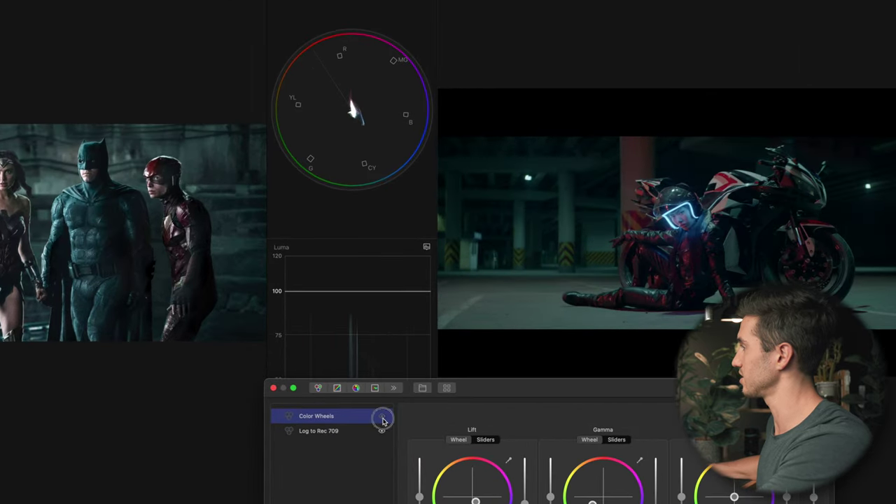
Compare the shot with the Color Wheels layer off and on, and fine-tune Gamma to -0.11 red, 0.15 green and -0.03 blue.
{"action": "left_click", "coordinate": [382, 418]}
{"action": "left_click", "coordinate": [383, 418]}
{"action": "left_click", "coordinate": [382, 418]}
{"action": "left_click", "coordinate": [382, 418]}
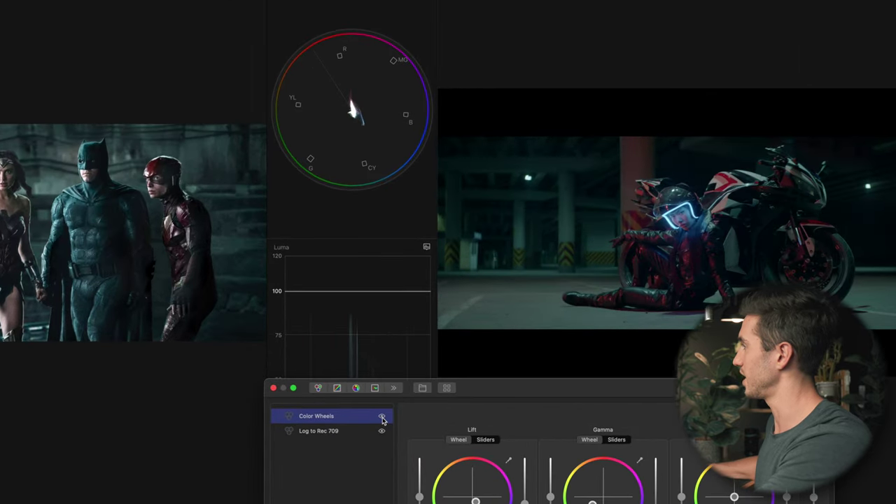
{"action": "left_click", "coordinate": [383, 418]}
{"action": "left_click", "coordinate": [382, 418]}
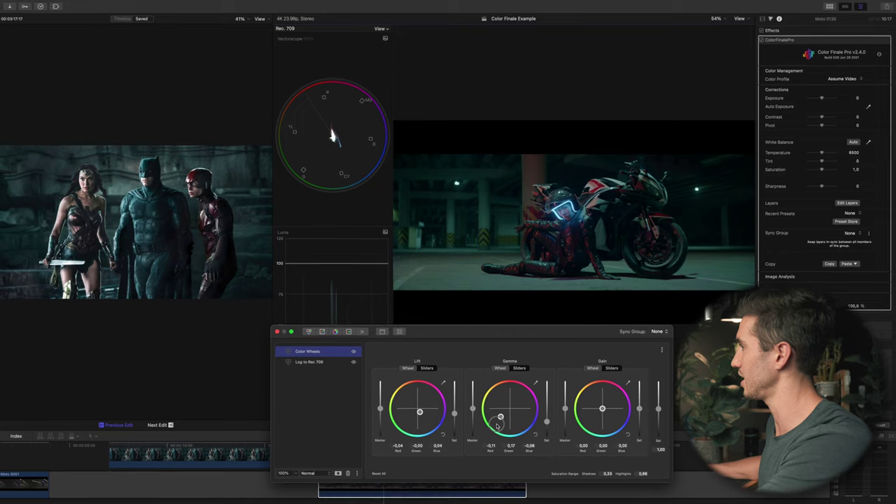
{"action": "left_click_drag", "start_coordinate": [507, 428], "coordinate": [503, 429]}
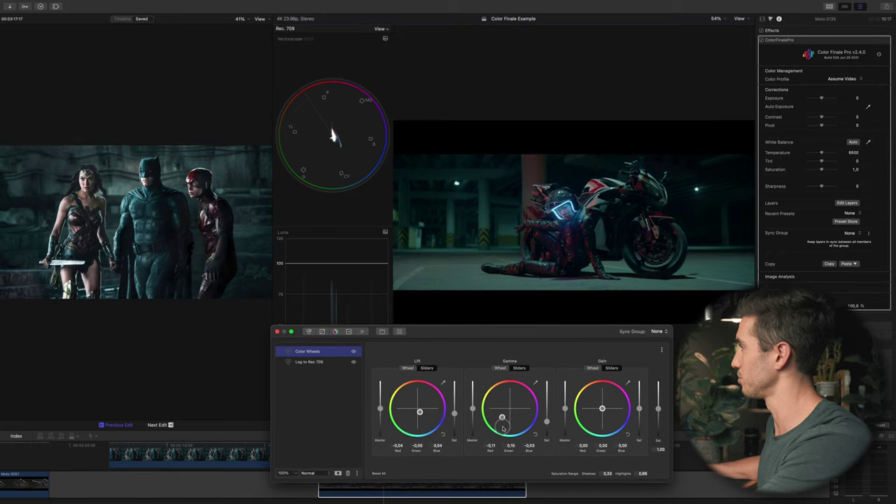
Rename the Color Wheels layer as Look.
{"action": "right_click", "coordinate": [327, 356]}
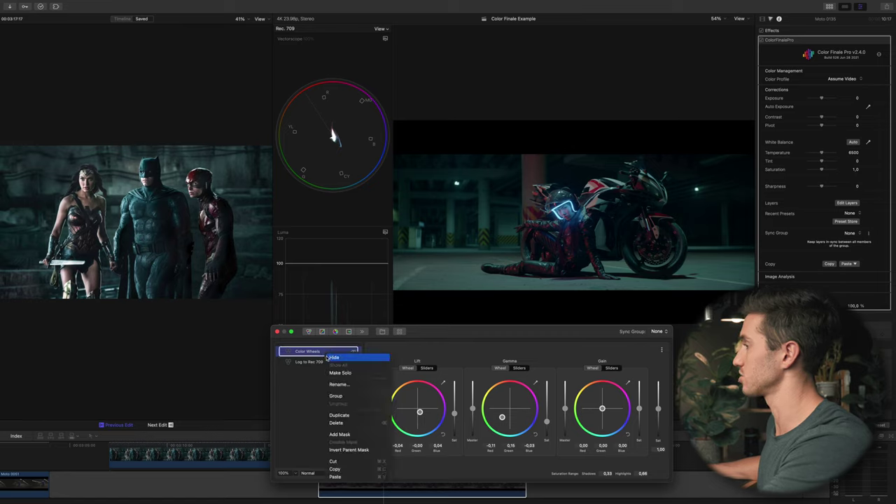
{"action": "left_click", "coordinate": [346, 385]}
{"action": "type", "text": "Look"}
{"action": "key", "text": "Return"}
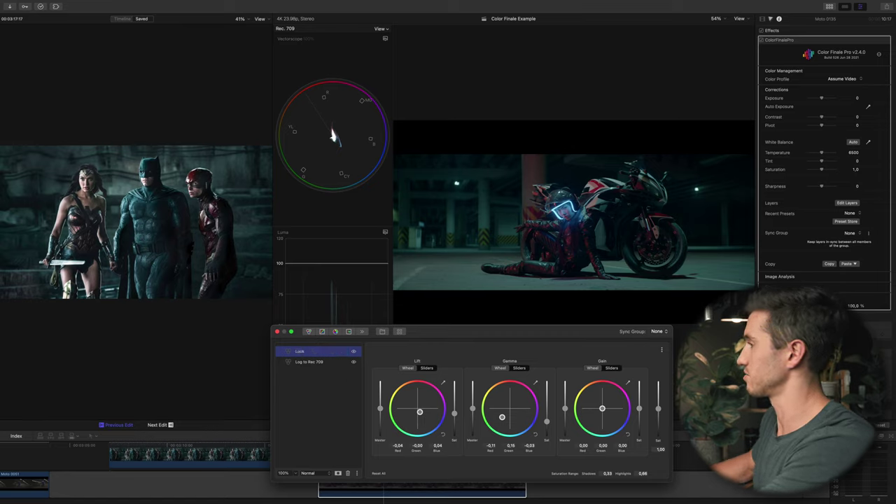
Add a Curves layer above the Look layer and set its mode to Luma + RGB.
{"action": "left_click", "coordinate": [322, 332]}
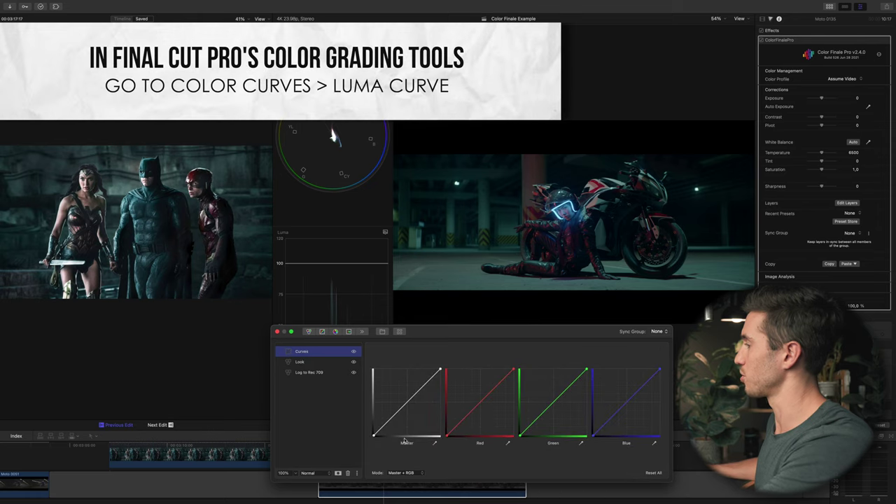
{"action": "left_click", "coordinate": [403, 494]}
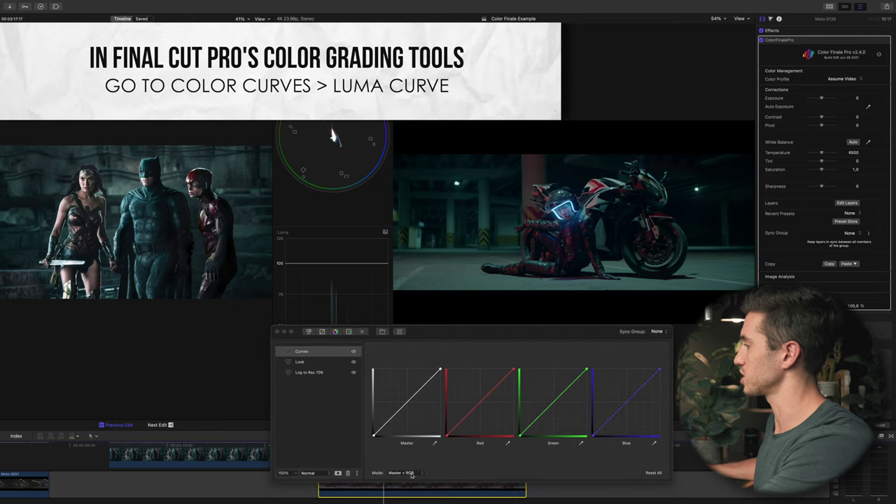
{"action": "left_click", "coordinate": [412, 474]}
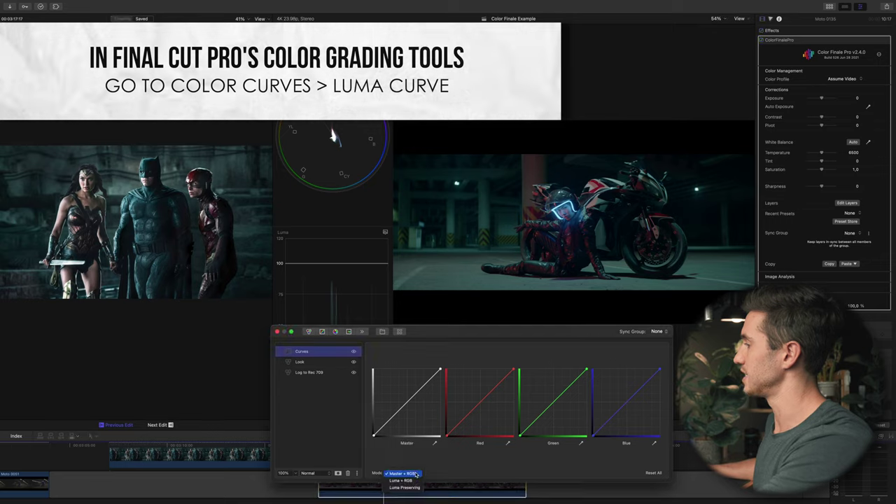
{"action": "left_click", "coordinate": [418, 481]}
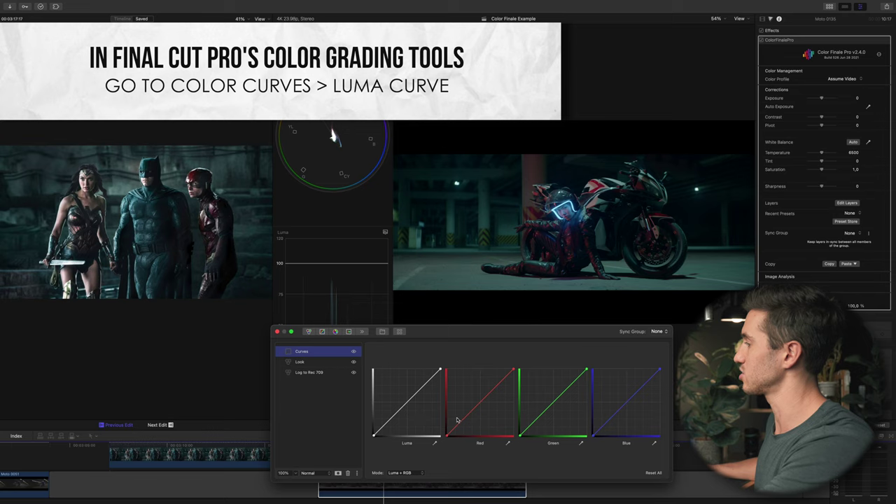
Shape the Luma curve with one point pulling down the shadows and a second point in the upper midtones.
{"action": "left_click", "coordinate": [386, 423]}
{"action": "left_click_drag", "start_coordinate": [363, 450], "coordinate": [364, 450]}
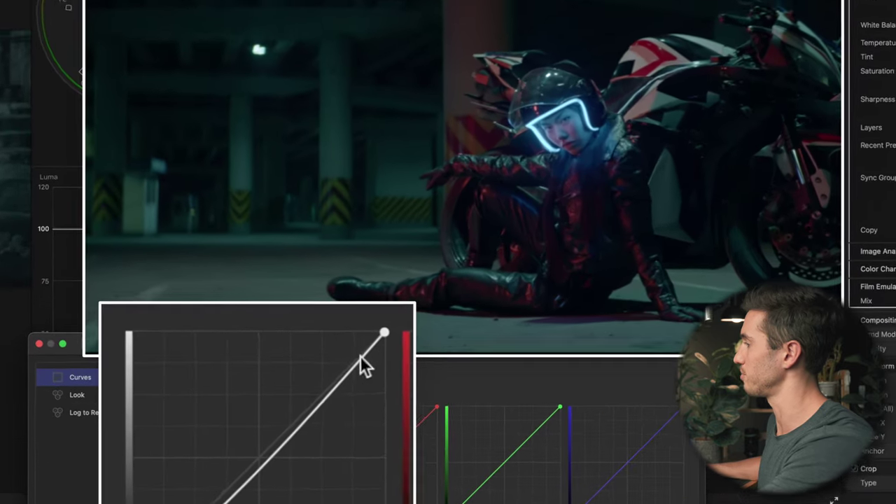
{"action": "mouse_move", "coordinate": [283, 437]}
{"action": "left_mouse_down"}
{"action": "mouse_move", "coordinate": [271, 429]}
{"action": "mouse_move", "coordinate": [288, 440]}
{"action": "mouse_move", "coordinate": [274, 439]}
{"action": "left_mouse_up"}
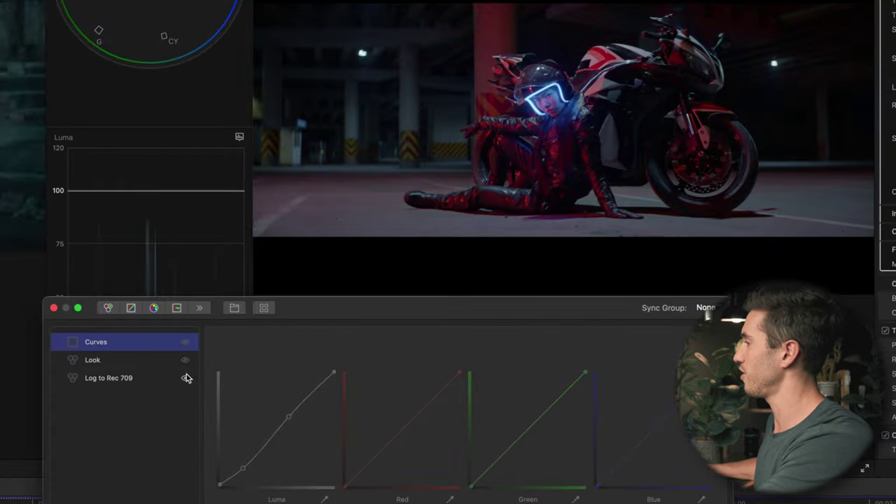
Review the grade by switching the Log to Rec 709, Look and Curves layers on in turn and toggling Curves.
{"action": "left_click", "coordinate": [353, 373]}
{"action": "left_click", "coordinate": [354, 373]}
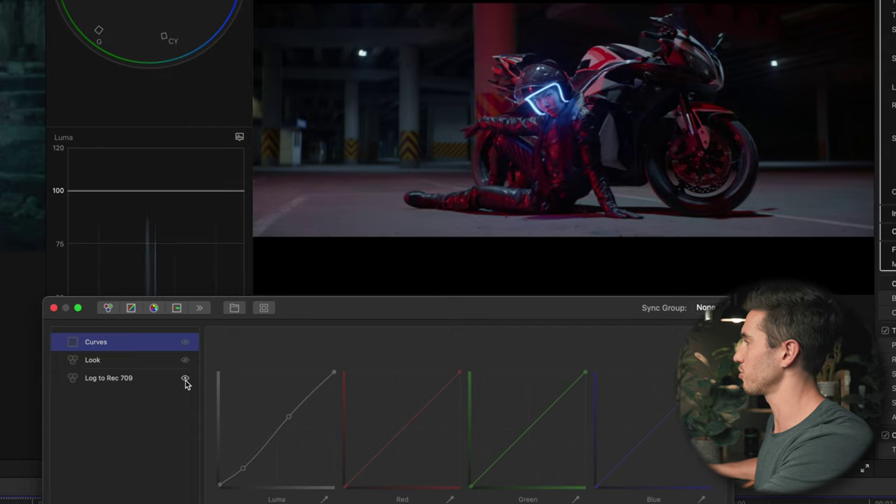
{"action": "left_click", "coordinate": [186, 362]}
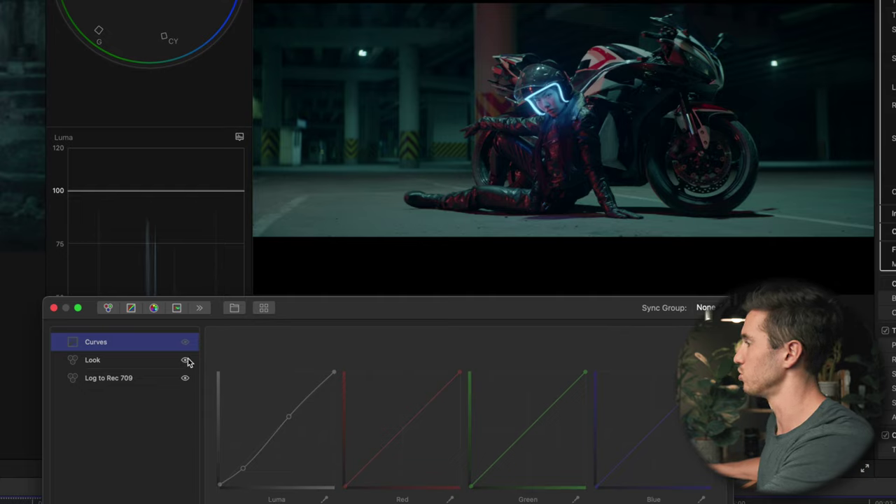
{"action": "left_click", "coordinate": [186, 343]}
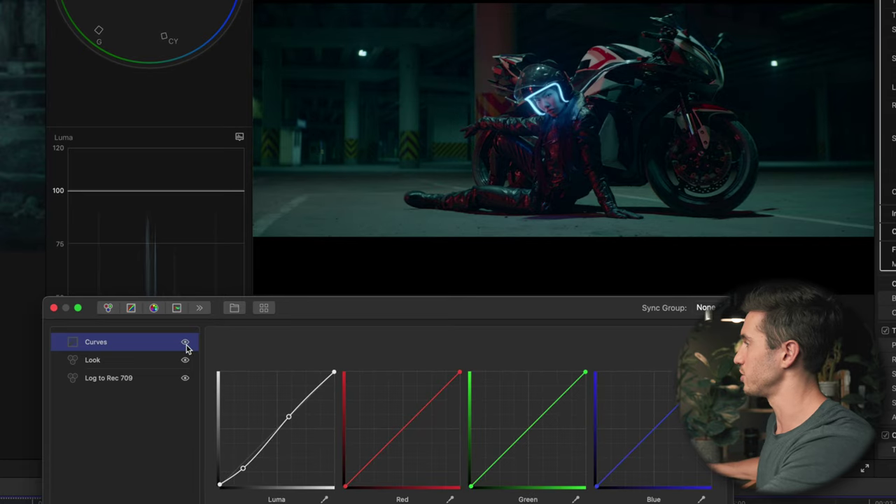
{"action": "left_click", "coordinate": [186, 344]}
{"action": "left_click", "coordinate": [185, 343]}
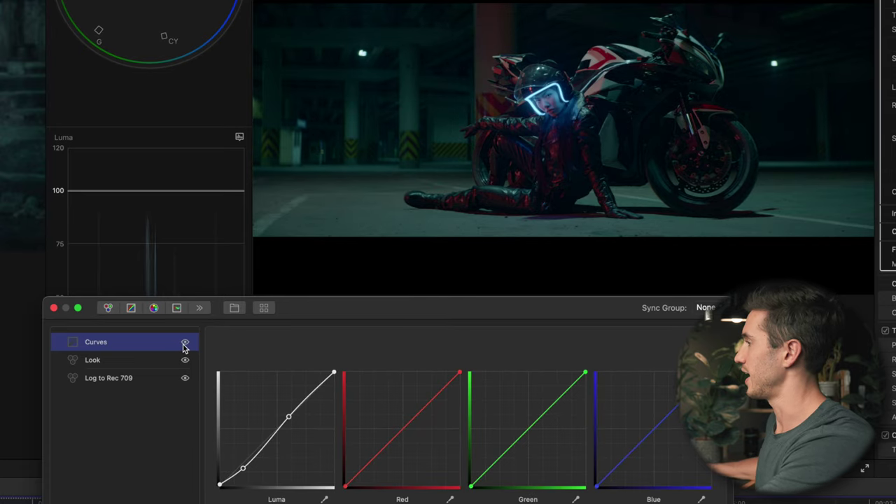
Add a Six Vectors layer and set the saturation of cyan to -0.54.
{"action": "left_click", "coordinate": [154, 310]}
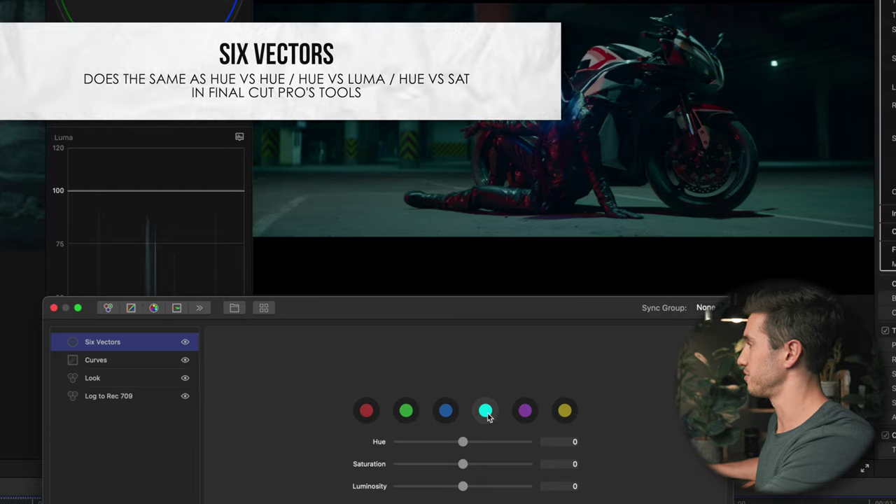
{"action": "left_click_drag", "start_coordinate": [463, 464], "coordinate": [429, 469]}
Move the layers window clear of the timeline and extend the Justice League reference still over the motorcycle clip.
{"action": "left_click_drag", "start_coordinate": [340, 315], "coordinate": [667, 304]}
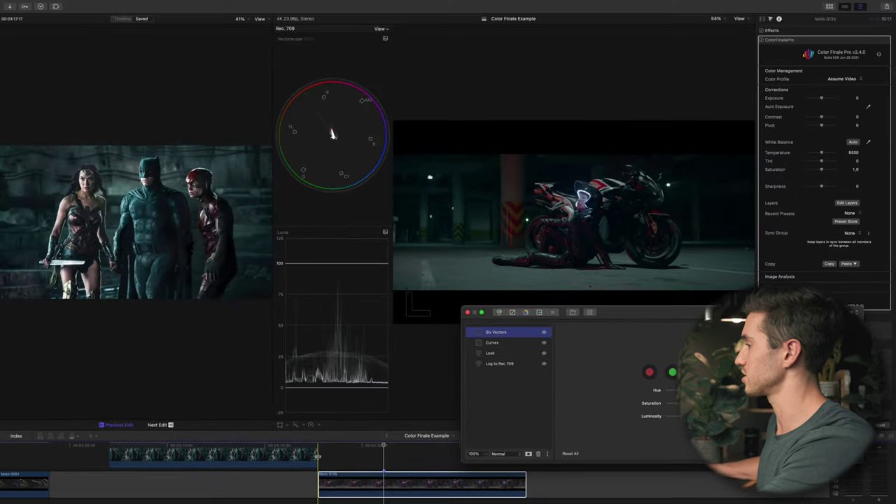
{"action": "left_click", "coordinate": [318, 467]}
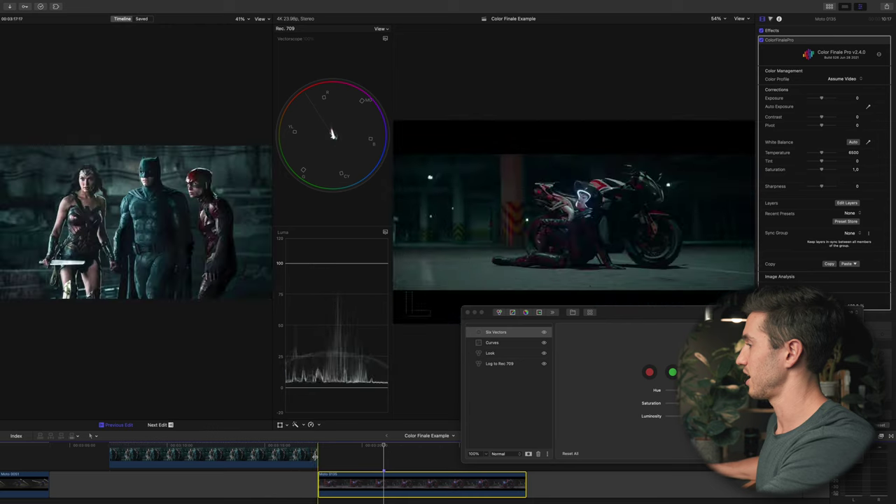
{"action": "left_click", "coordinate": [346, 454]}
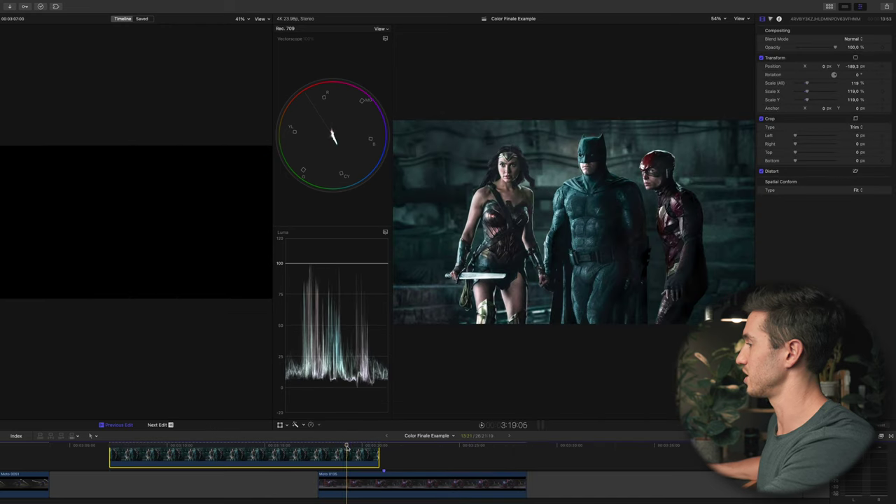
Hide the Comparison Viewer to enlarge the main viewer.
{"action": "left_click", "coordinate": [346, 483]}
{"action": "left_click", "coordinate": [184, 4]}
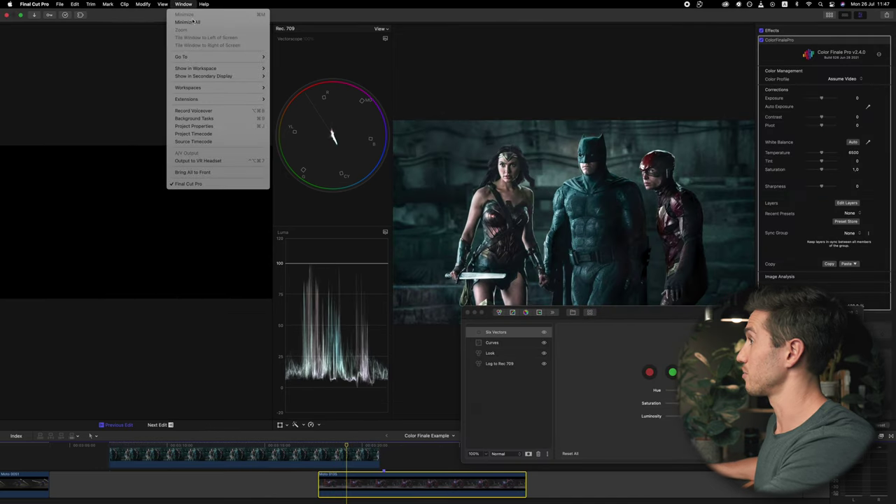
{"action": "mouse_move", "coordinate": [231, 68]}
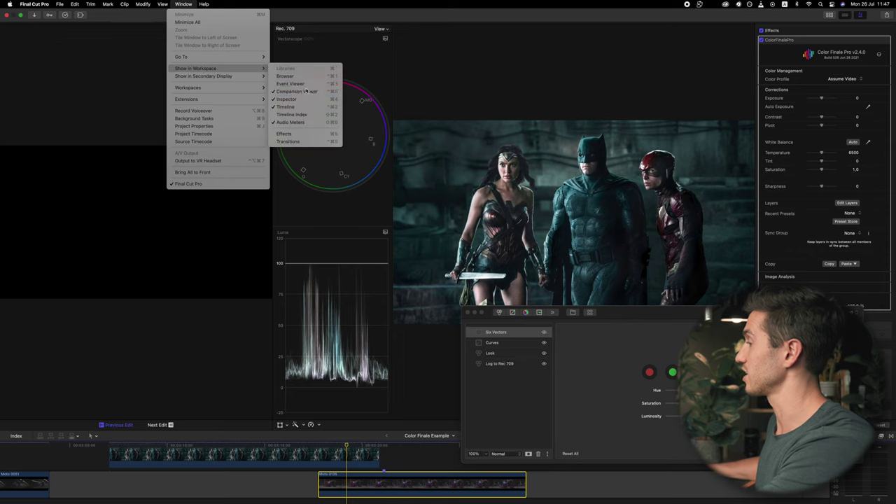
{"action": "left_click", "coordinate": [306, 91]}
Scale down the reference still and place it over the upper-left corner of the motorcycle shot.
{"action": "left_click", "coordinate": [346, 455]}
{"action": "left_click_drag", "start_coordinate": [364, 144], "coordinate": [384, 170]}
{"action": "left_click_drag", "start_coordinate": [462, 217], "coordinate": [421, 196]}
{"action": "mouse_move", "coordinate": [322, 151]}
{"action": "left_mouse_down"}
{"action": "mouse_move", "coordinate": [341, 180]}
{"action": "mouse_move", "coordinate": [325, 142]}
{"action": "left_mouse_up"}
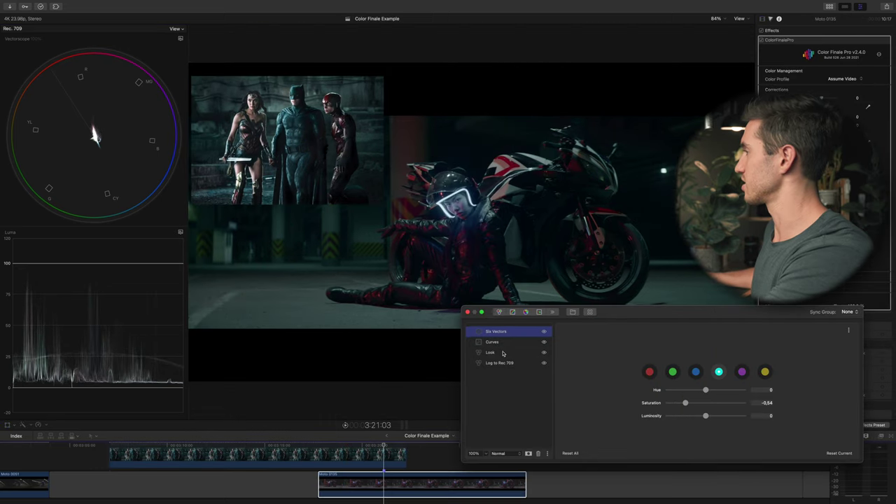
In the Look layer, set Lift to -0.06, 0.00, 0.06, lower its saturation, and set Gamma to -0.15, 0.15, -0.01.
{"action": "left_click", "coordinate": [494, 352]}
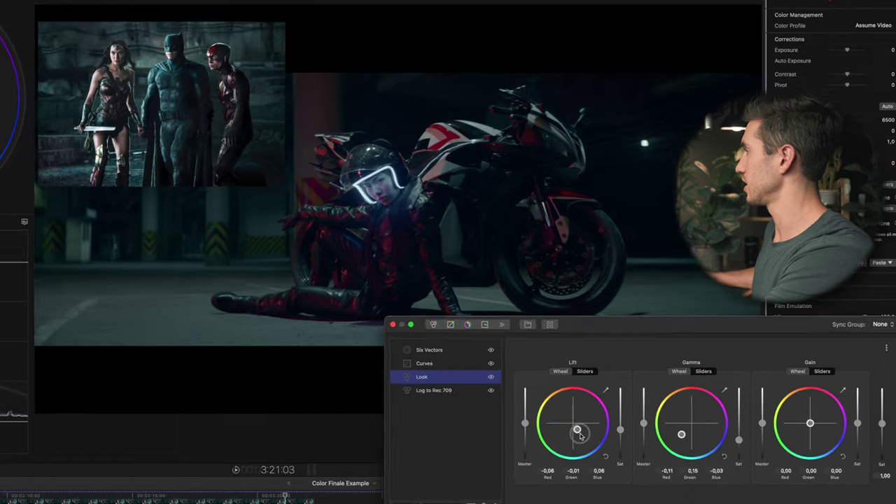
{"action": "left_click_drag", "start_coordinate": [612, 394], "coordinate": [616, 401]}
{"action": "left_click_drag", "start_coordinate": [582, 438], "coordinate": [621, 439]}
{"action": "left_click_drag", "start_coordinate": [681, 435], "coordinate": [679, 442]}
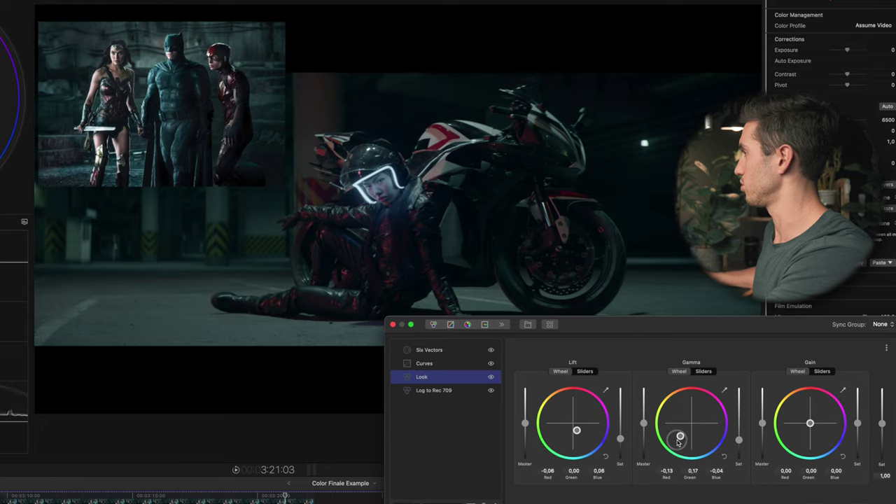
{"action": "left_click_drag", "start_coordinate": [677, 443], "coordinate": [687, 448]}
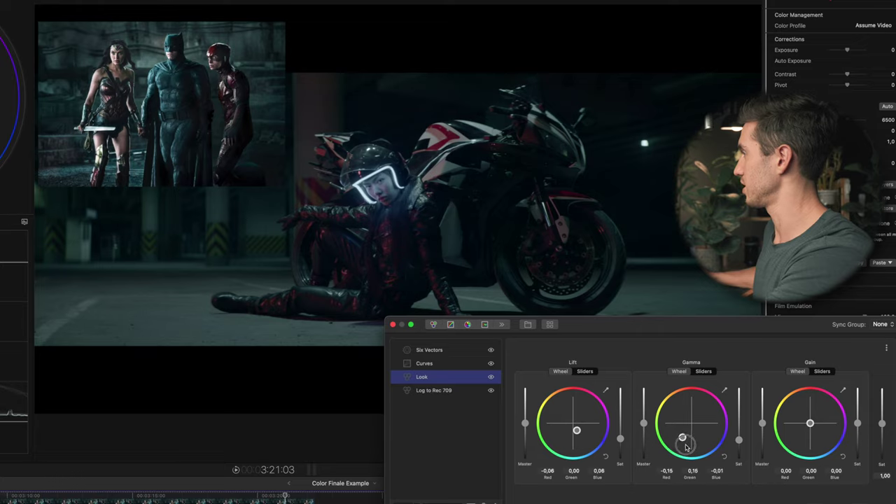
Set the cyan saturation in the Six Vectors layer to -0.498.
{"action": "left_click", "coordinate": [448, 352]}
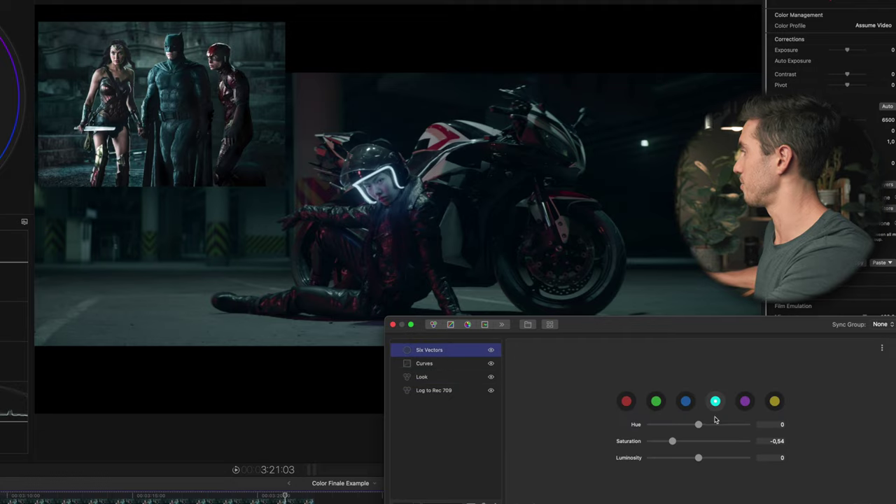
{"action": "mouse_move", "coordinate": [673, 442]}
{"action": "left_mouse_down"}
{"action": "mouse_move", "coordinate": [660, 442]}
{"action": "mouse_move", "coordinate": [674, 442]}
{"action": "left_mouse_up"}
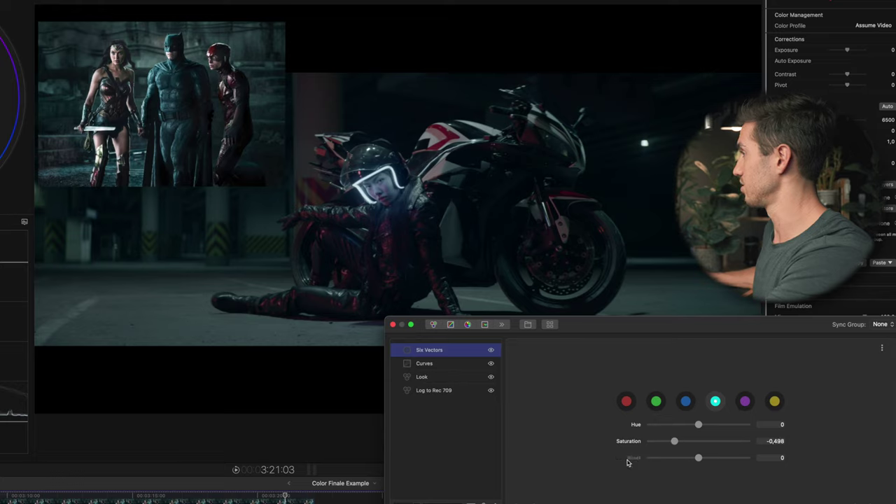
Compare the shot with the Six Vectors layer off and on to judge the cyan desaturation.
{"action": "left_click", "coordinate": [491, 350]}
{"action": "left_click", "coordinate": [491, 350]}
{"action": "left_click", "coordinate": [491, 350]}
{"action": "left_click", "coordinate": [491, 350]}
{"action": "left_click", "coordinate": [491, 351]}
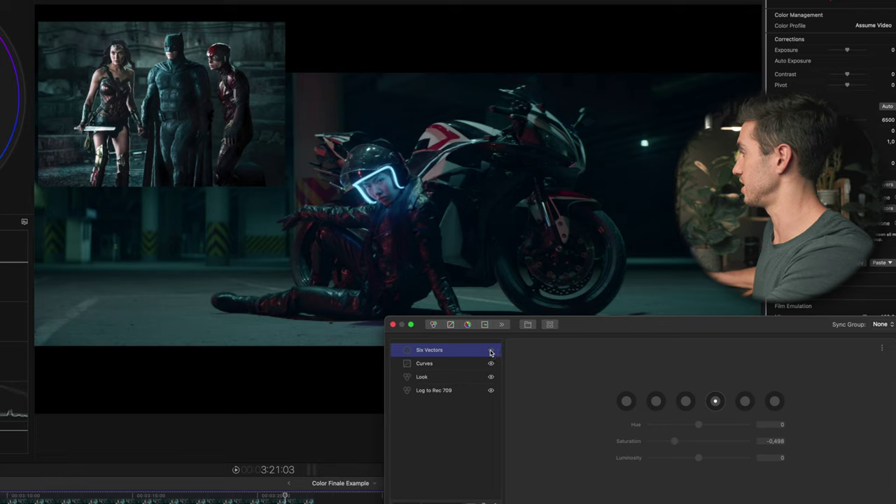
{"action": "left_click", "coordinate": [491, 351]}
{"action": "left_click", "coordinate": [491, 351]}
{"action": "left_click", "coordinate": [491, 351]}
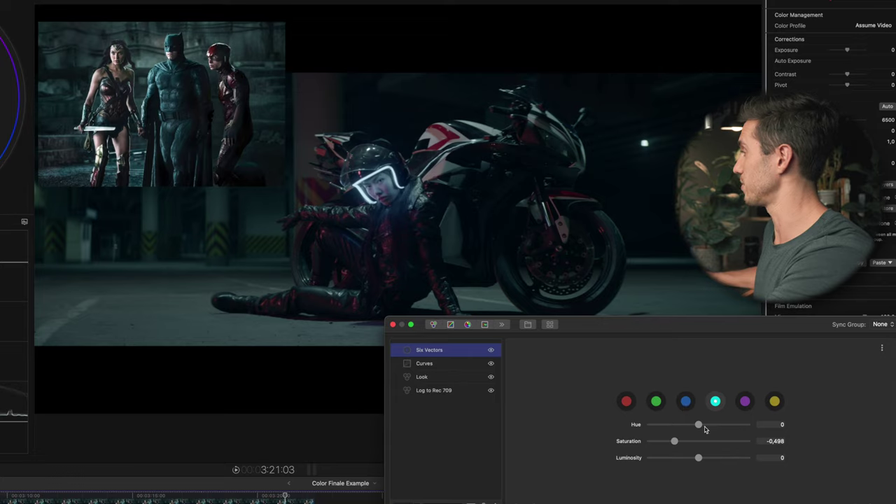
In Six Vectors, set the cyan hue to -0.006, and set the red hue to -0.017 and red saturation to -0.489.
{"action": "mouse_move", "coordinate": [703, 425]}
{"action": "left_mouse_down"}
{"action": "mouse_move", "coordinate": [693, 424]}
{"action": "mouse_move", "coordinate": [703, 429]}
{"action": "left_mouse_up"}
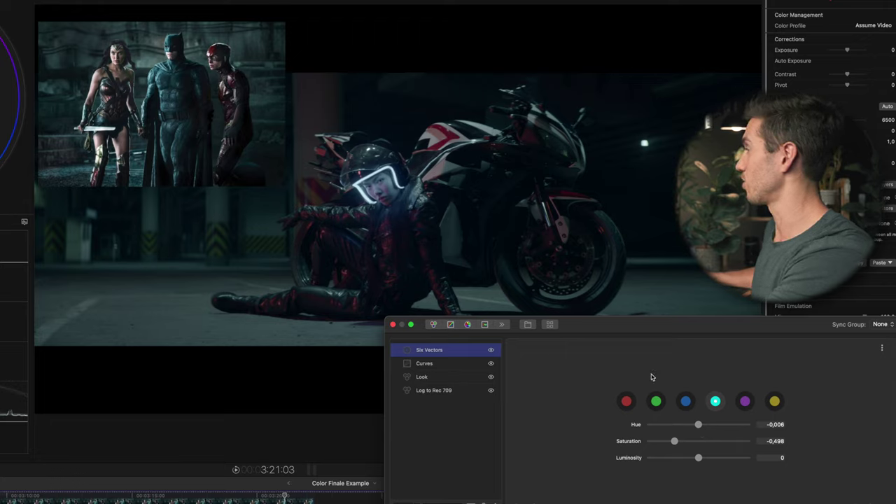
{"action": "left_click", "coordinate": [626, 401]}
{"action": "mouse_move", "coordinate": [699, 425]}
{"action": "left_mouse_down"}
{"action": "mouse_move", "coordinate": [710, 426]}
{"action": "mouse_move", "coordinate": [697, 426]}
{"action": "left_mouse_up"}
{"action": "left_click_drag", "start_coordinate": [698, 425], "coordinate": [676, 441]}
Toggle the Six Vectors layer repeatedly to judge the combined red and cyan adjustments against the reference still.
{"action": "left_click", "coordinate": [493, 351]}
{"action": "left_click", "coordinate": [493, 352]}
{"action": "left_click", "coordinate": [492, 352]}
{"action": "left_click", "coordinate": [492, 352]}
{"action": "left_click", "coordinate": [491, 352]}
{"action": "left_click", "coordinate": [492, 352]}
{"action": "left_click", "coordinate": [491, 352]}
{"action": "left_click", "coordinate": [492, 352]}
{"action": "left_click", "coordinate": [492, 352]}
{"action": "left_click", "coordinate": [492, 352]}
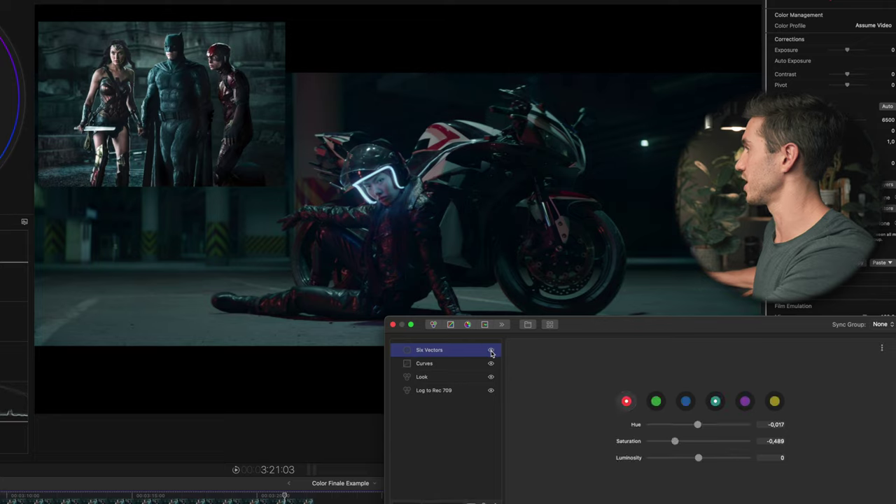
Compare the shot once more with the Six Vectors layer hidden and shown.
{"action": "left_click", "coordinate": [492, 351]}
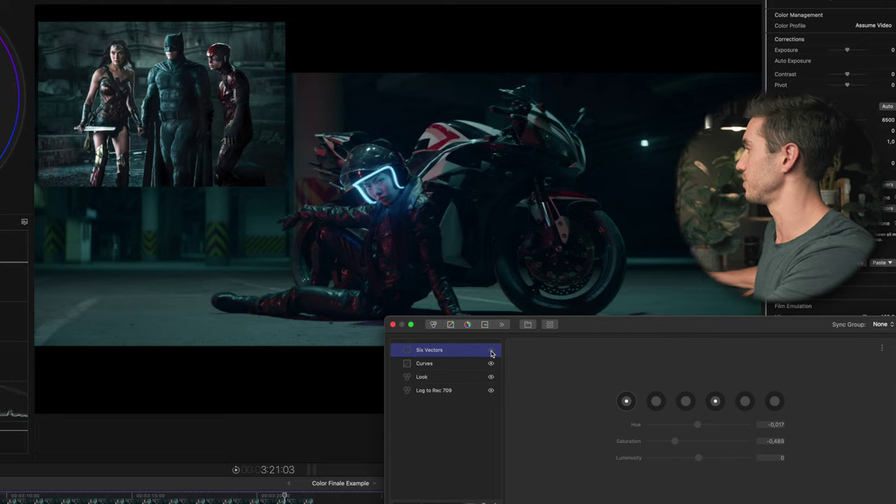
{"action": "left_click", "coordinate": [491, 352]}
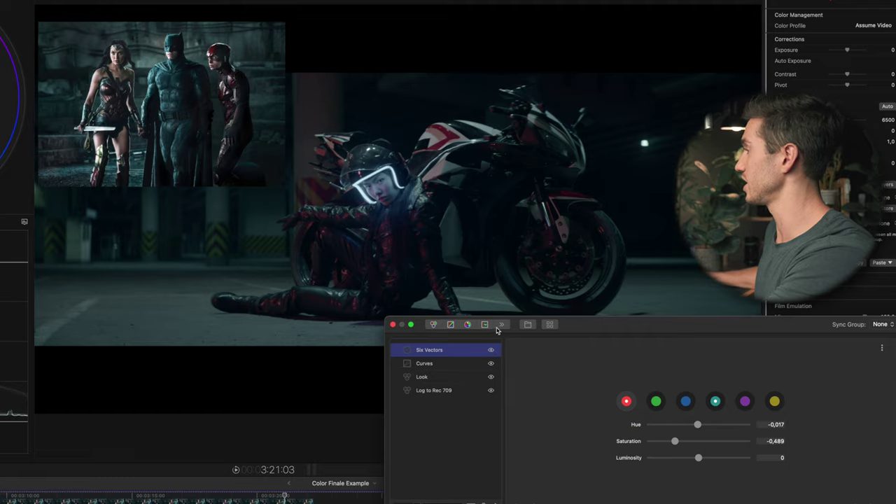
Add an HSL Curves layer above Six Vectors and move the layers window so the whole Sat vs Luma graph is accessible.
{"action": "left_click", "coordinate": [485, 326]}
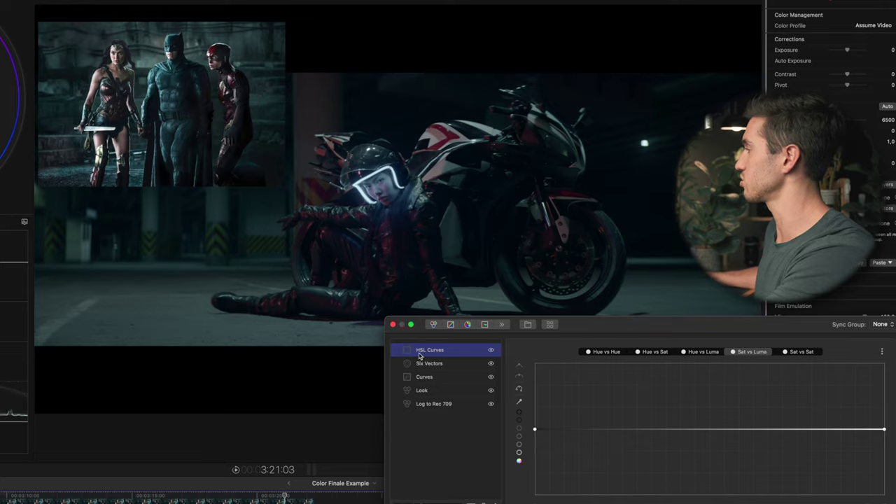
{"action": "left_click_drag", "start_coordinate": [606, 329], "coordinate": [355, 324]}
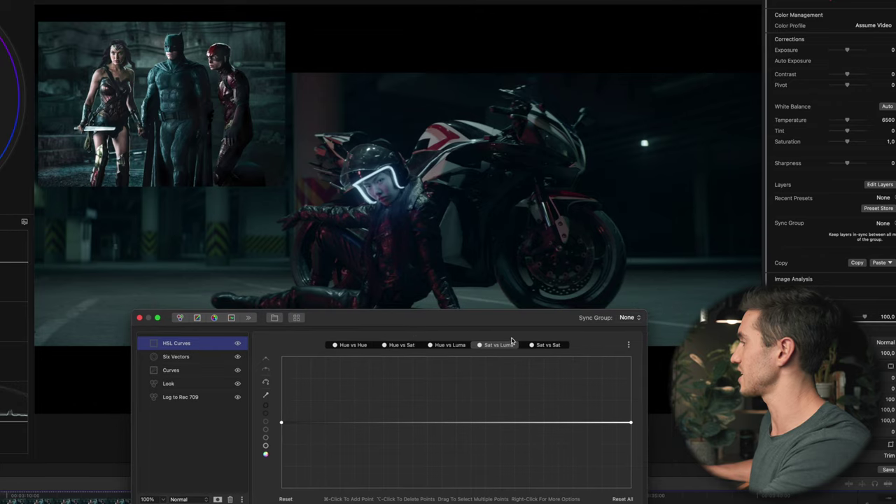
{"action": "left_click_drag", "start_coordinate": [507, 320], "coordinate": [491, 315]}
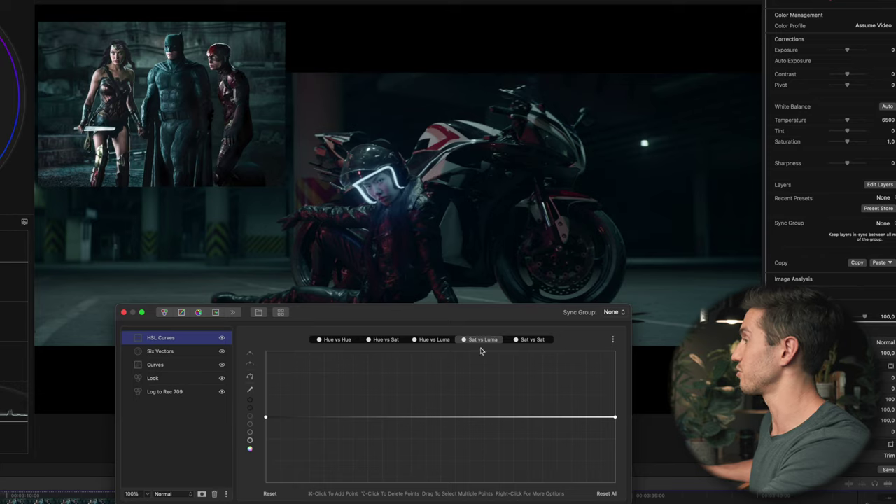
{"action": "left_click", "coordinate": [455, 314]}
{"action": "left_click_drag", "start_coordinate": [454, 313], "coordinate": [426, 328]}
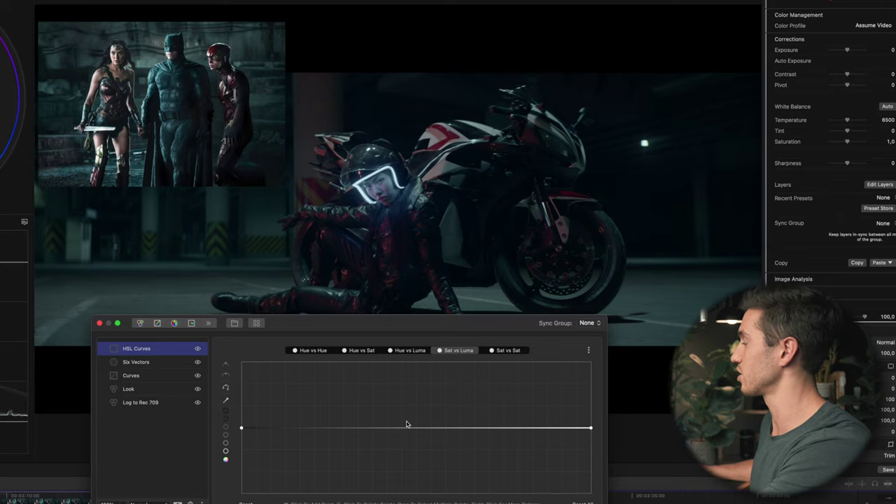
{"action": "left_click_drag", "start_coordinate": [444, 325], "coordinate": [430, 315]}
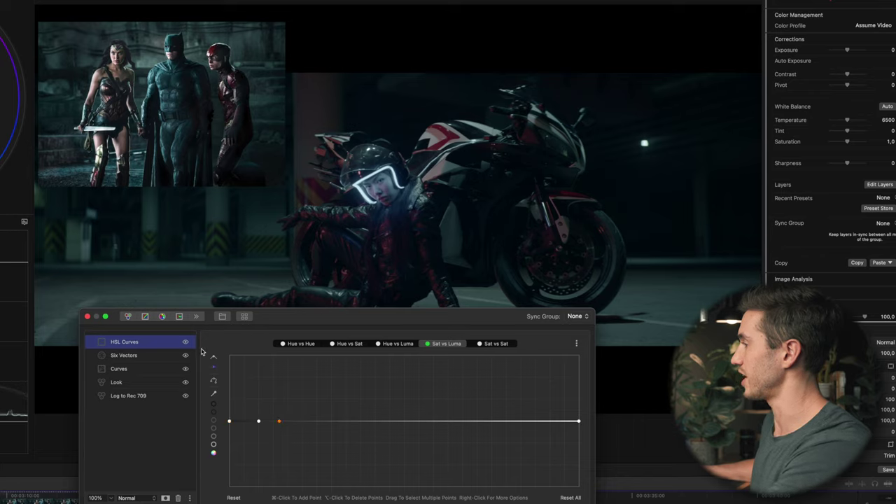
Add closely spaced control points near the low-saturation end of the Sat vs Luma curve.
{"action": "left_click", "coordinate": [287, 421], "text": "super"}
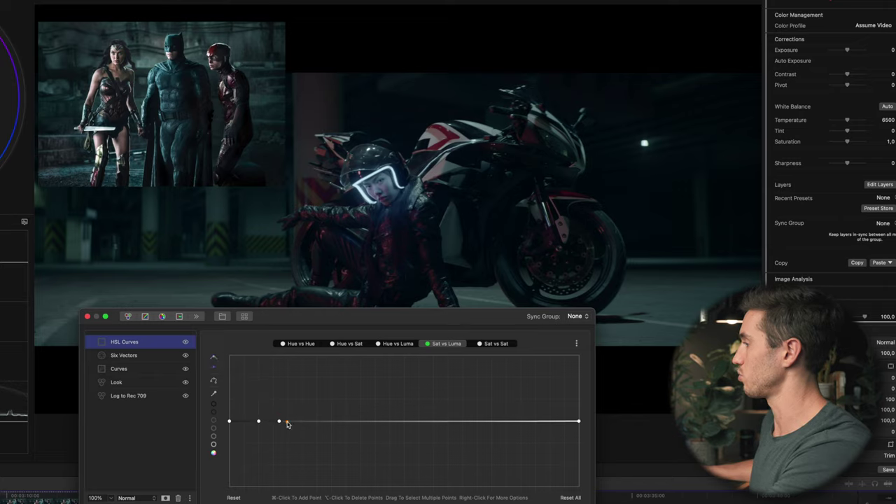